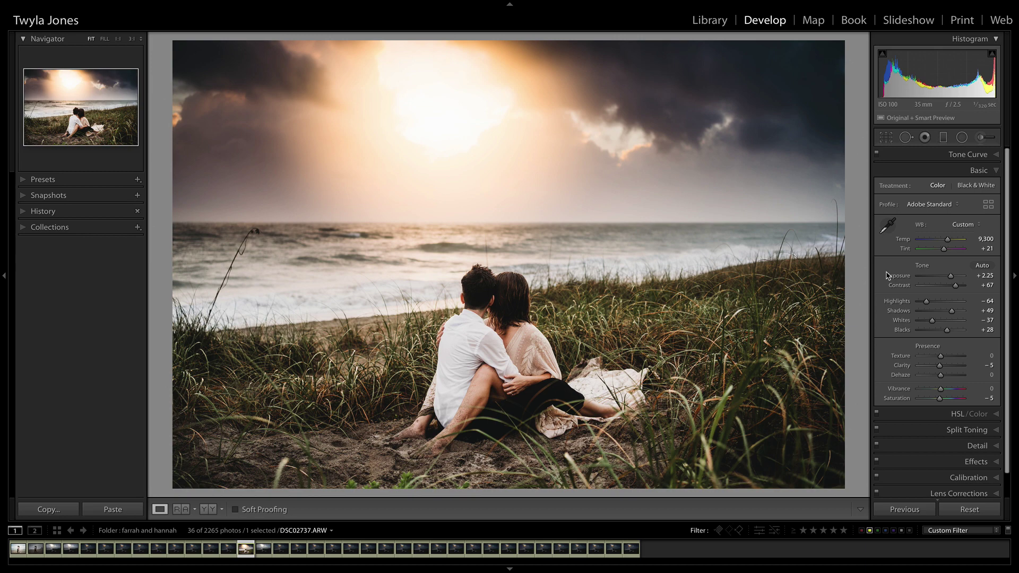
# Step: Compare with the unedited photo, reset the Basic settings, and try raising then zeroing Exposure
pyautogui.press('\\')
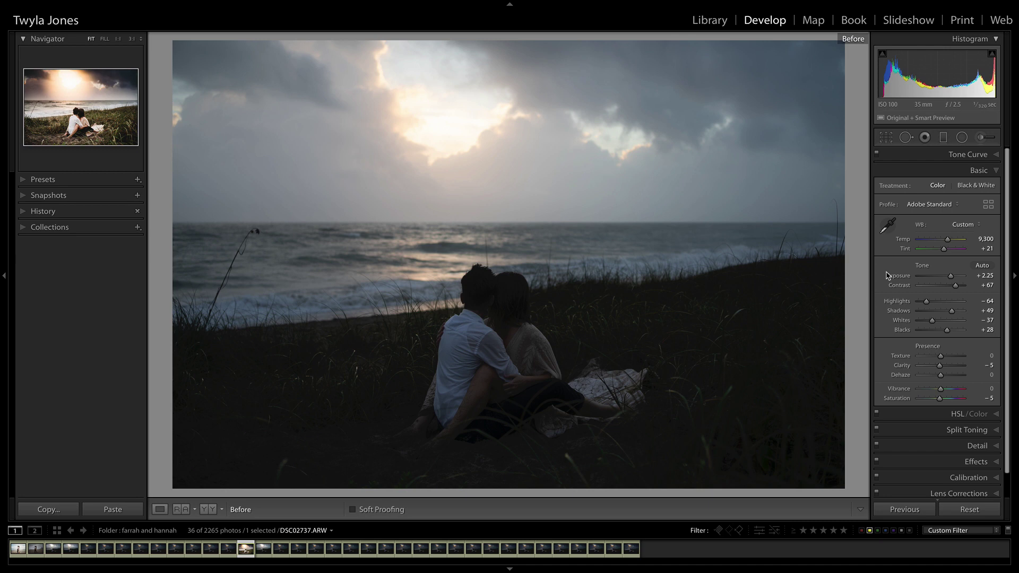
pyautogui.click(964, 510)
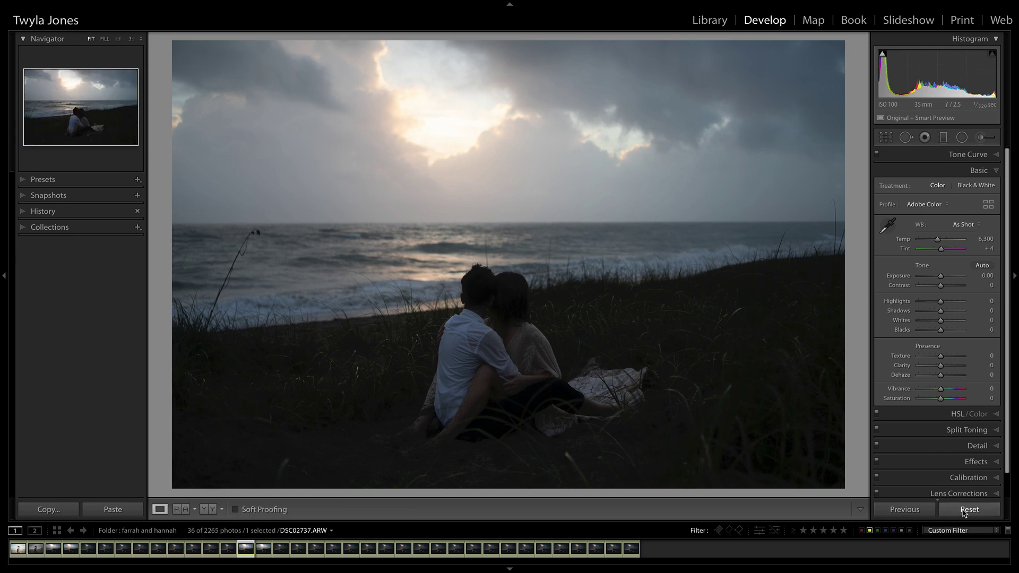
pyautogui.moveTo(940, 276); pyautogui.dragTo(956, 278)
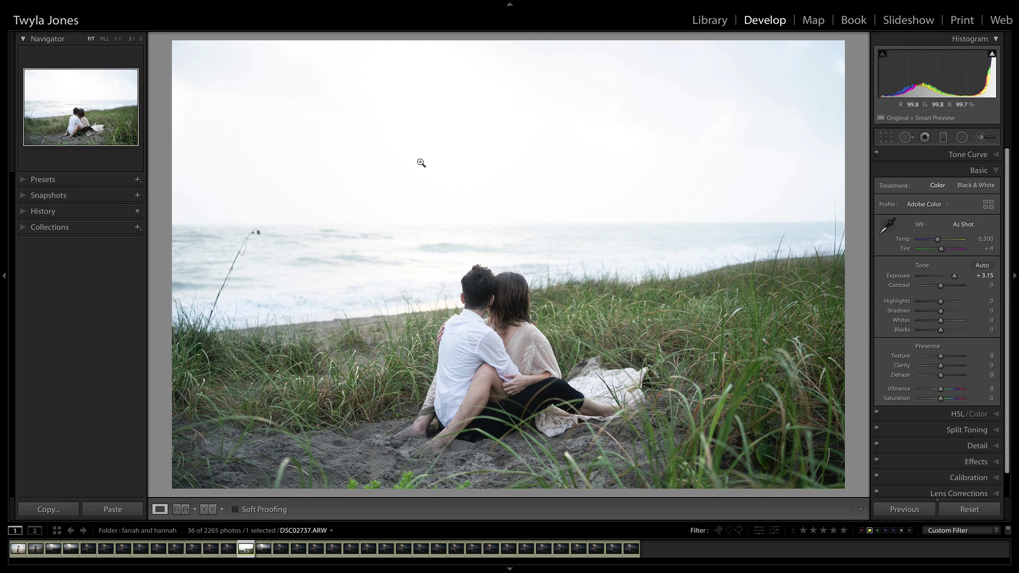
pyautogui.doubleClick(898, 277)
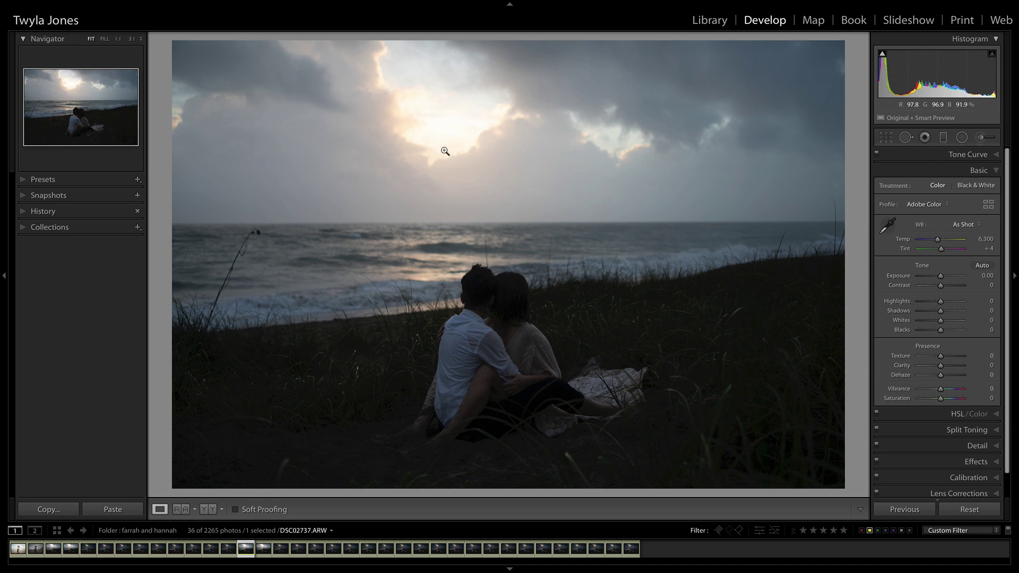
# Step: Undo back to the full edit with Exposure +2.25 and Temp 9,300
pyautogui.hotkey('ctrl', 'z')
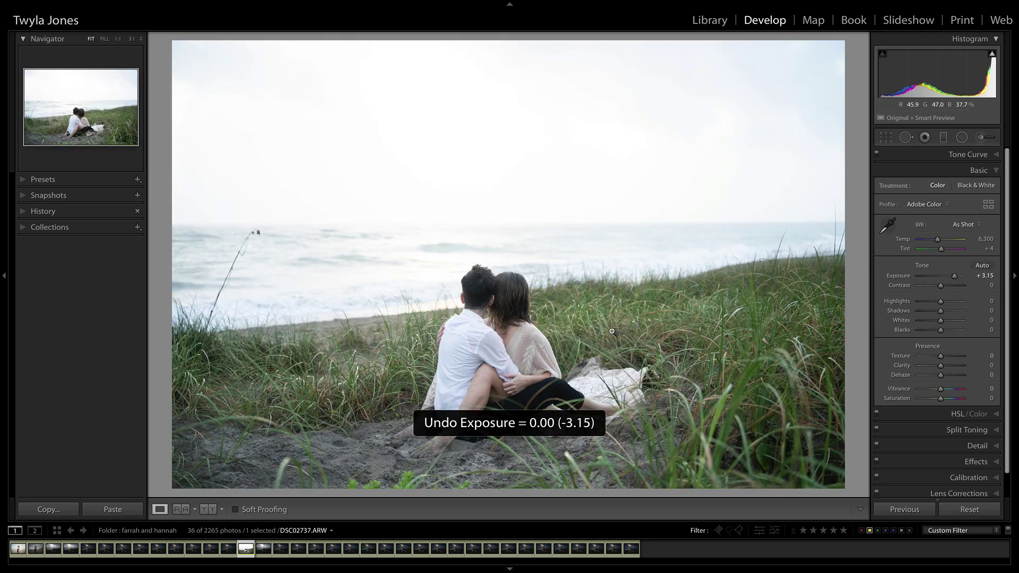
pyautogui.hotkey('ctrl', 'z')
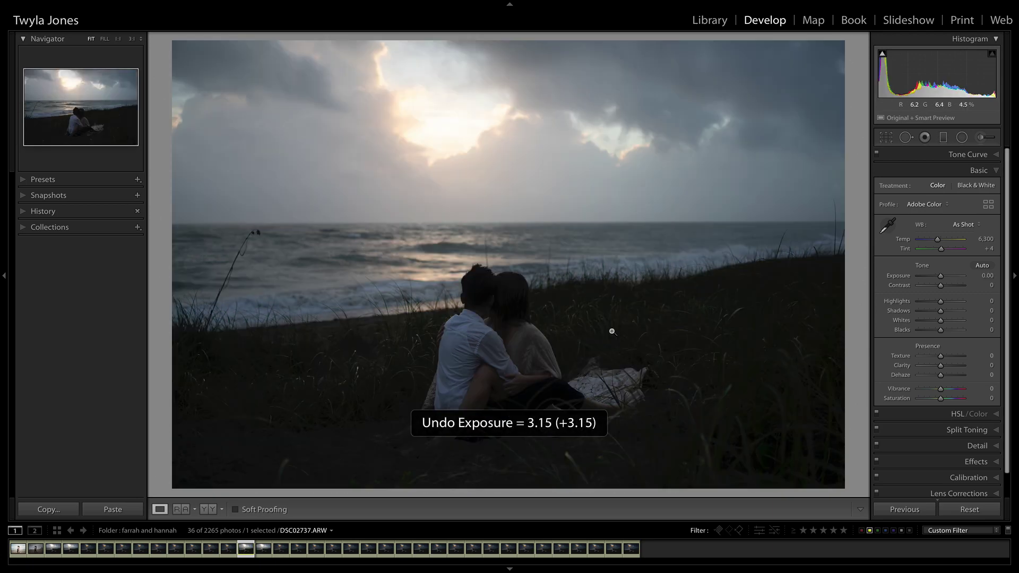
pyautogui.hotkey('ctrl', 'z')
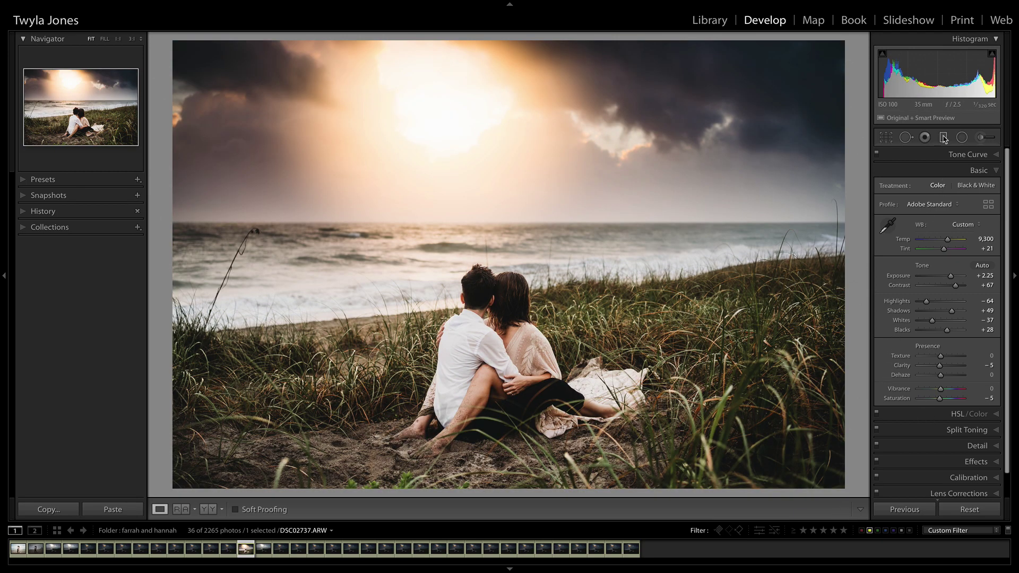
# Step: Delete the existing dramatic-sky graduated filter
pyautogui.click(944, 138)
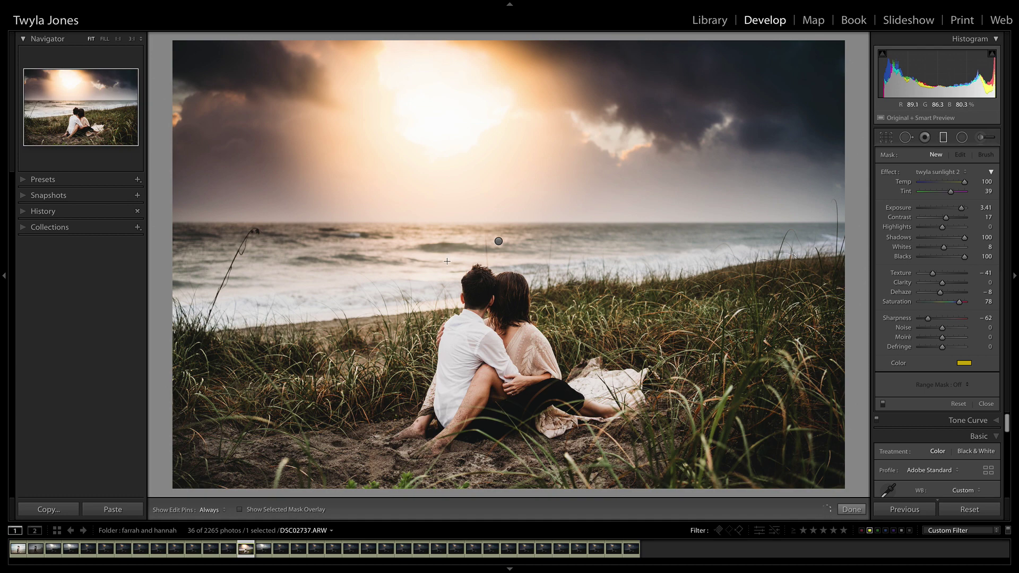
pyautogui.click(498, 241)
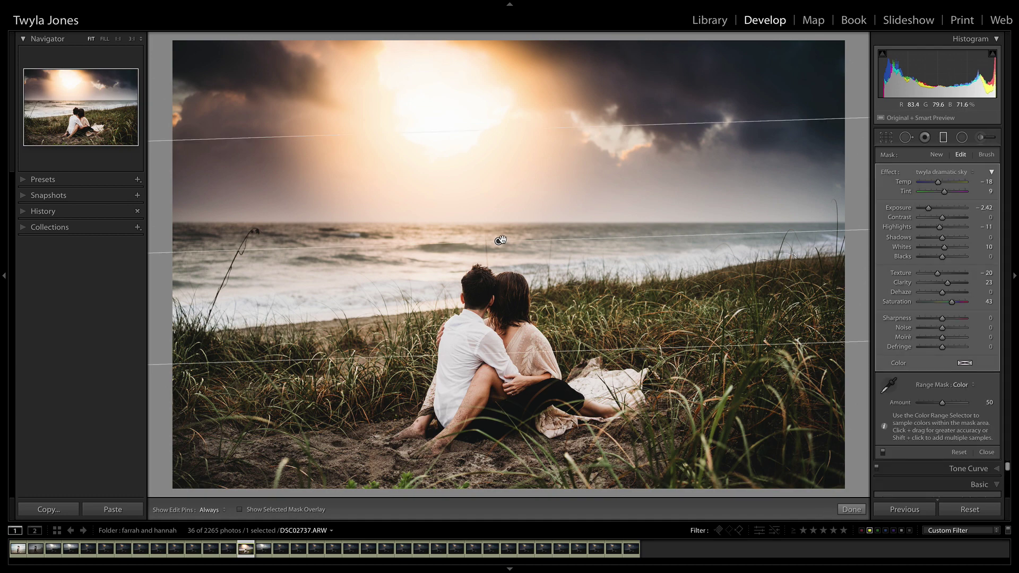
pyautogui.press('Delete')
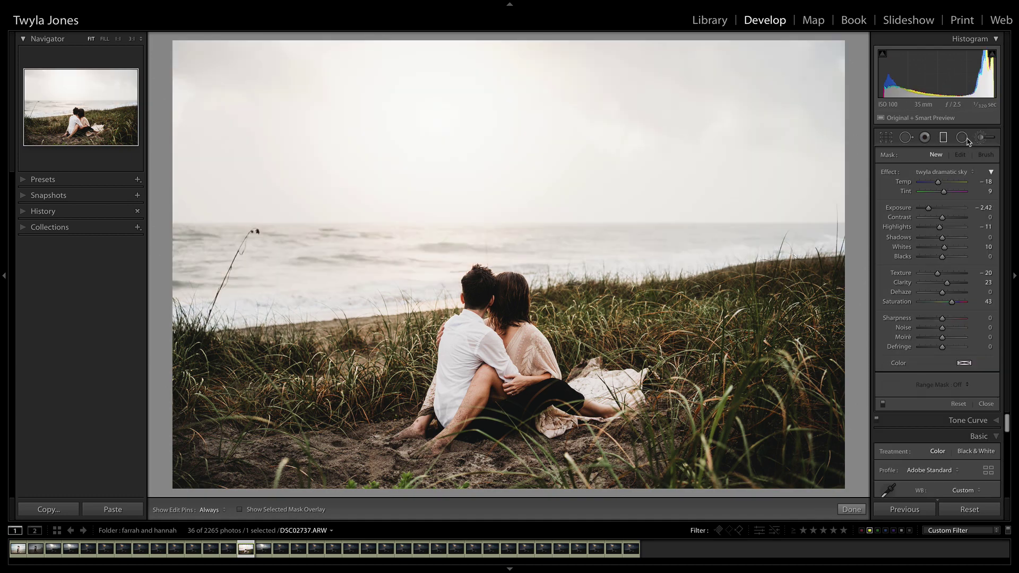
# Step: Place a test radial filter over the sky, then delete it
pyautogui.click(962, 138)
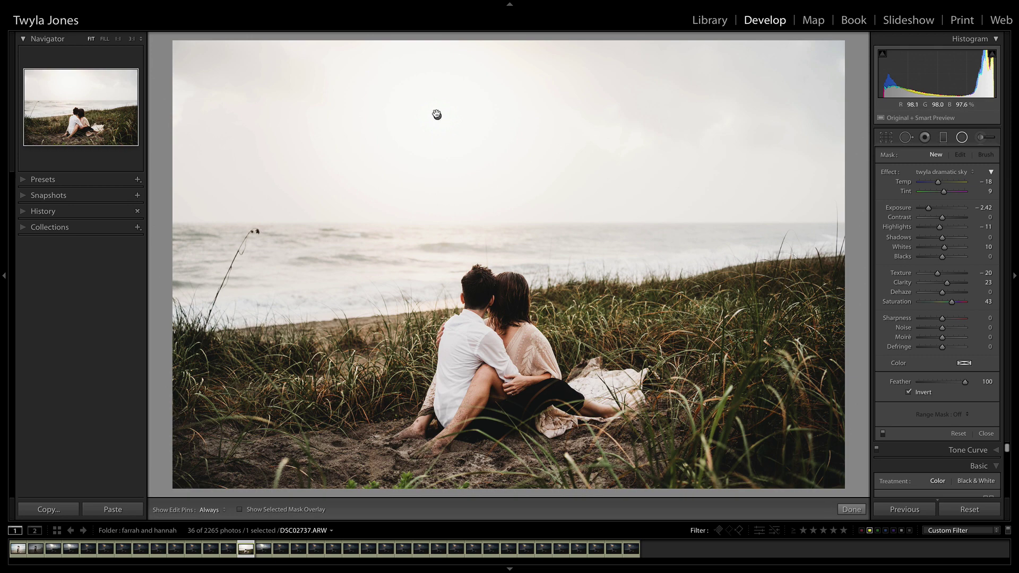
pyautogui.click(436, 114)
pyautogui.press('Delete')
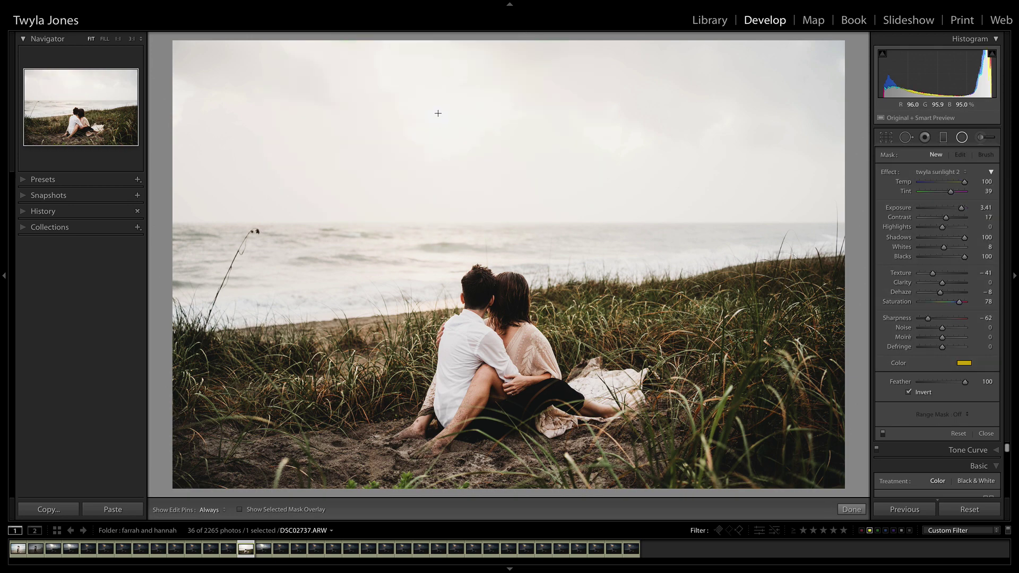
# Step: Draw a graduated filter down from the sky with the twyla dramatic sky preset (Exposure −2.42, Saturation 43)
pyautogui.click(943, 138)
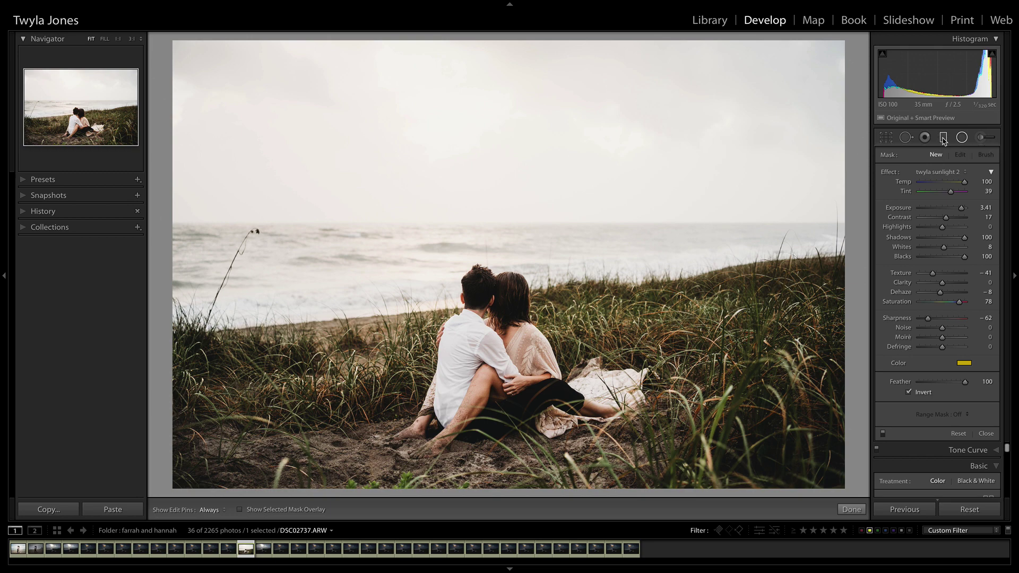
pyautogui.moveTo(527, 130); pyautogui.dragTo(538, 361)
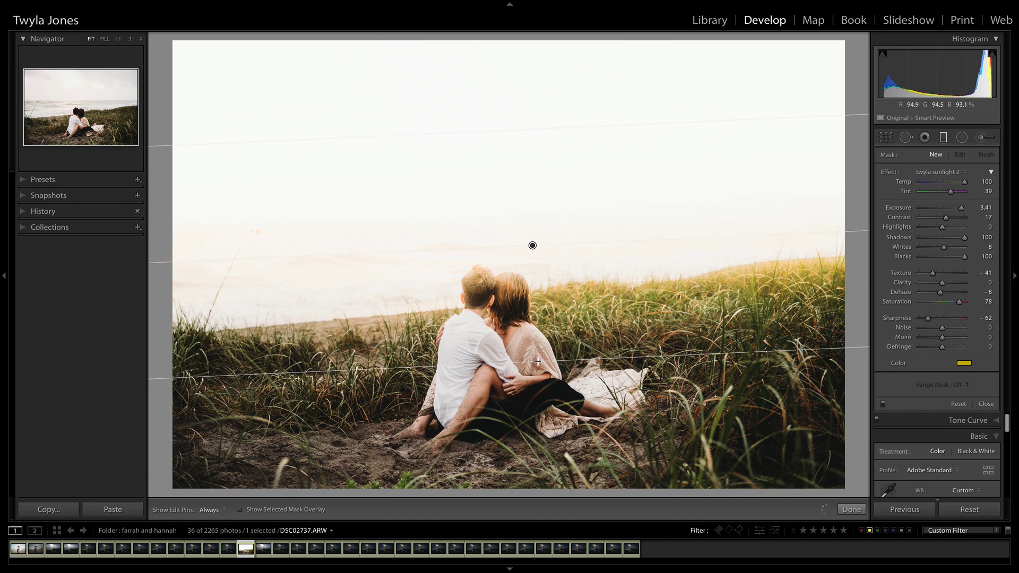
pyautogui.click(965, 174)
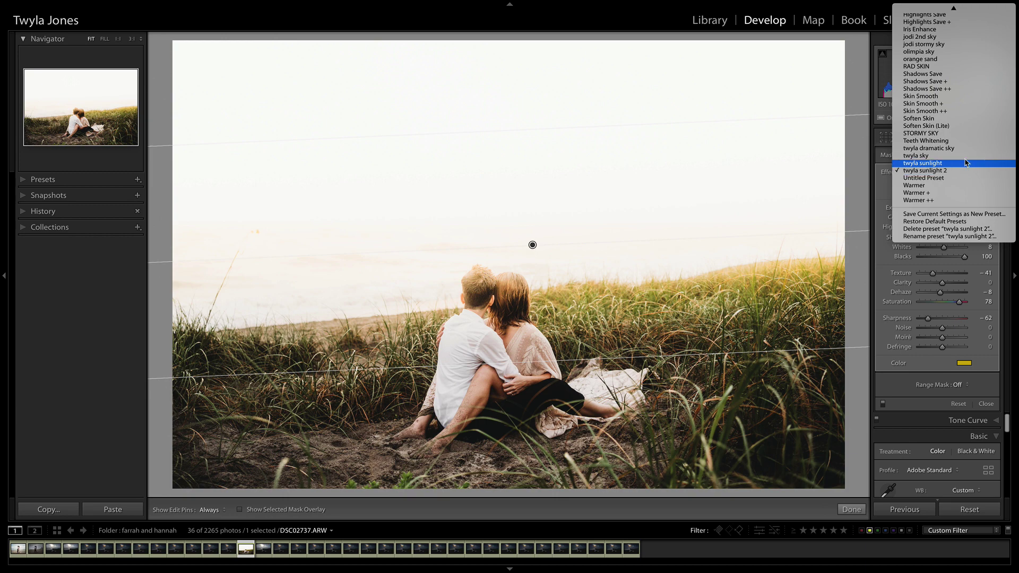
pyautogui.click(966, 150)
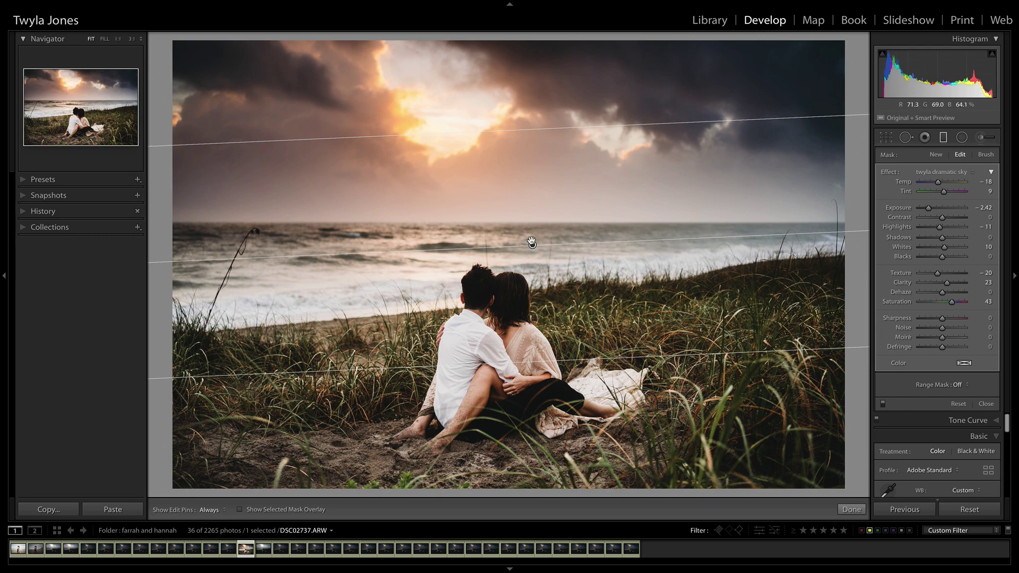
# Step: Move the sky gradient up and extend its lower edge so it centres on the horizon
pyautogui.moveTo(530, 234)
pyautogui.mouseDown()
pyautogui.moveTo(527, 195)
pyautogui.moveTo(530, 228)
pyautogui.mouseUp()
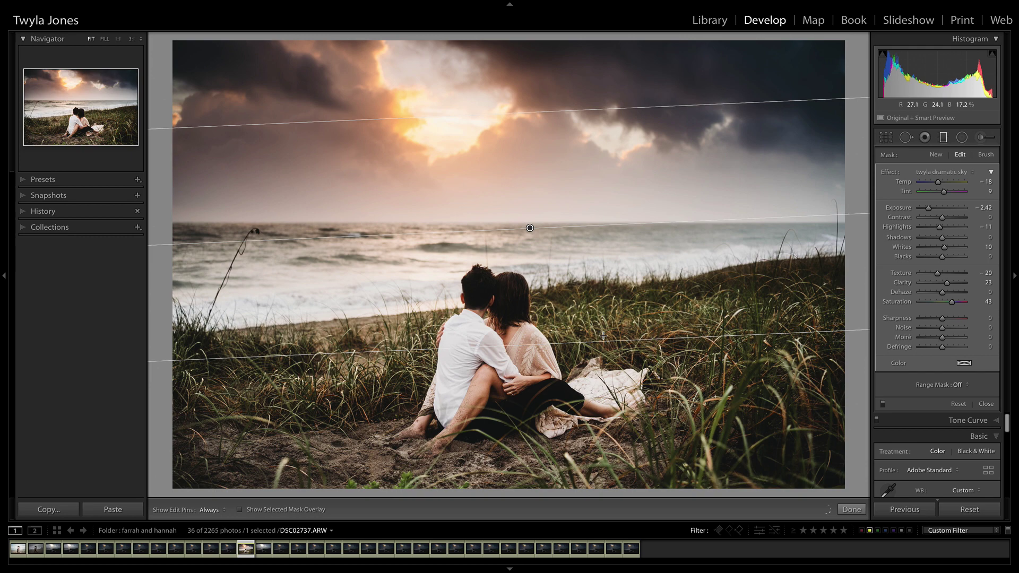
pyautogui.moveTo(607, 344); pyautogui.dragTo(605, 363)
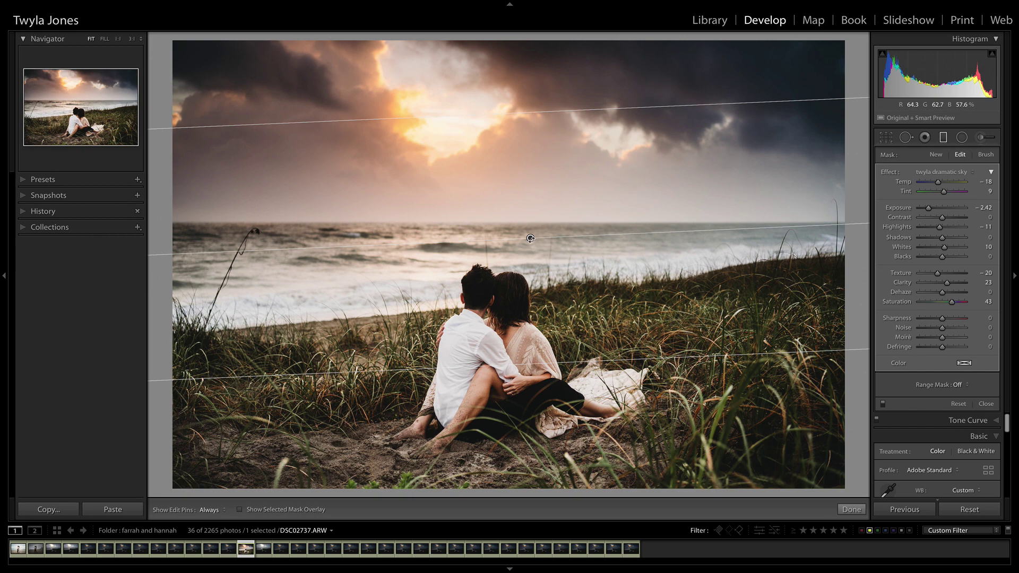
pyautogui.moveTo(530, 238); pyautogui.dragTo(529, 224)
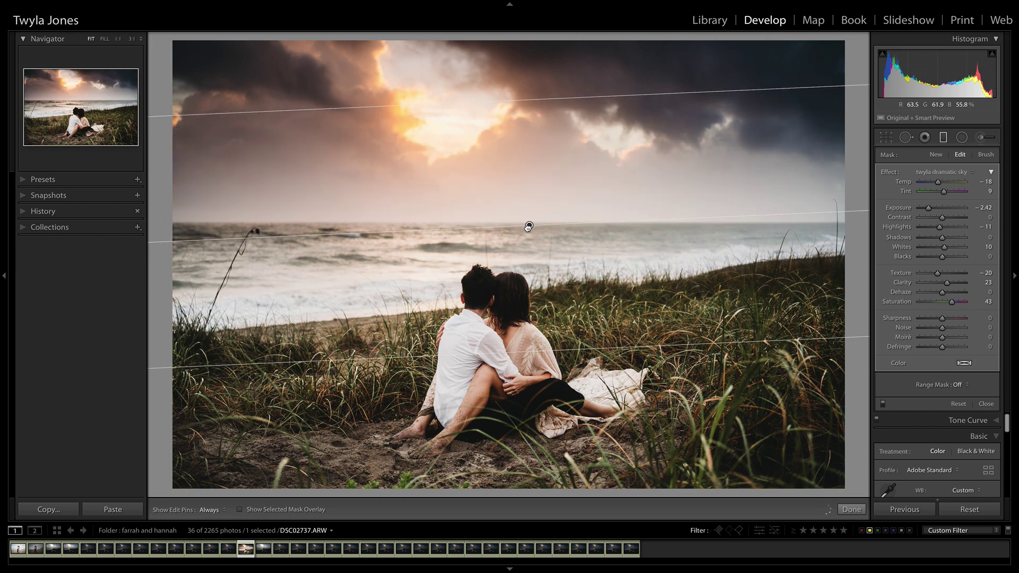
pyautogui.moveTo(528, 227); pyautogui.dragTo(528, 227)
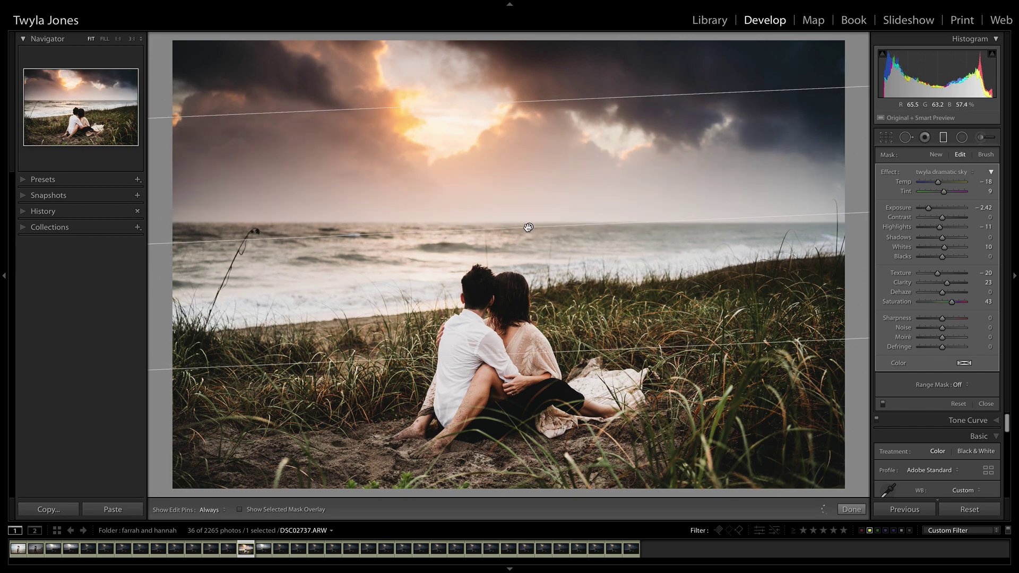
pyautogui.moveTo(528, 228)
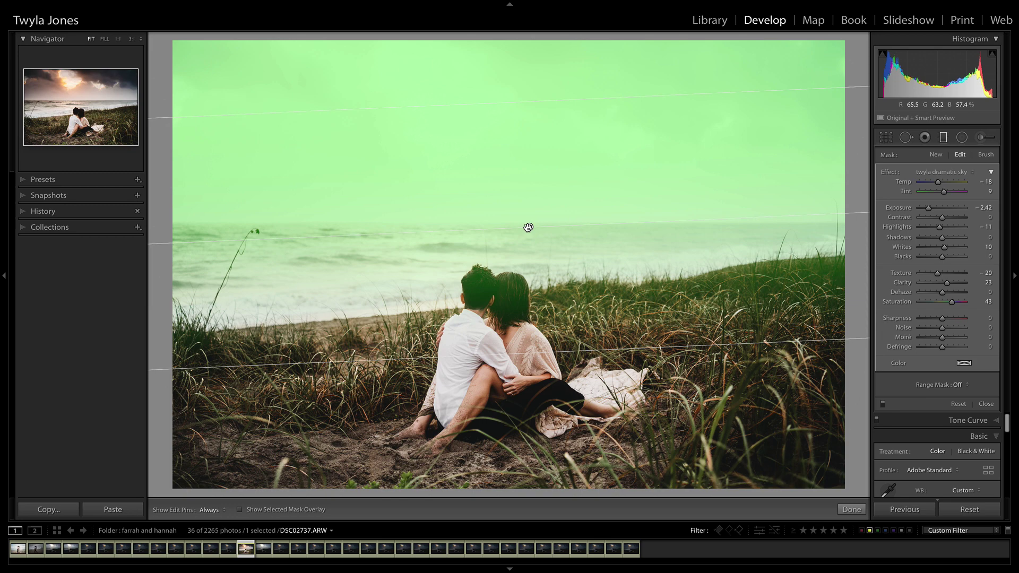
pyautogui.moveTo(626, 345); pyautogui.dragTo(625, 439)
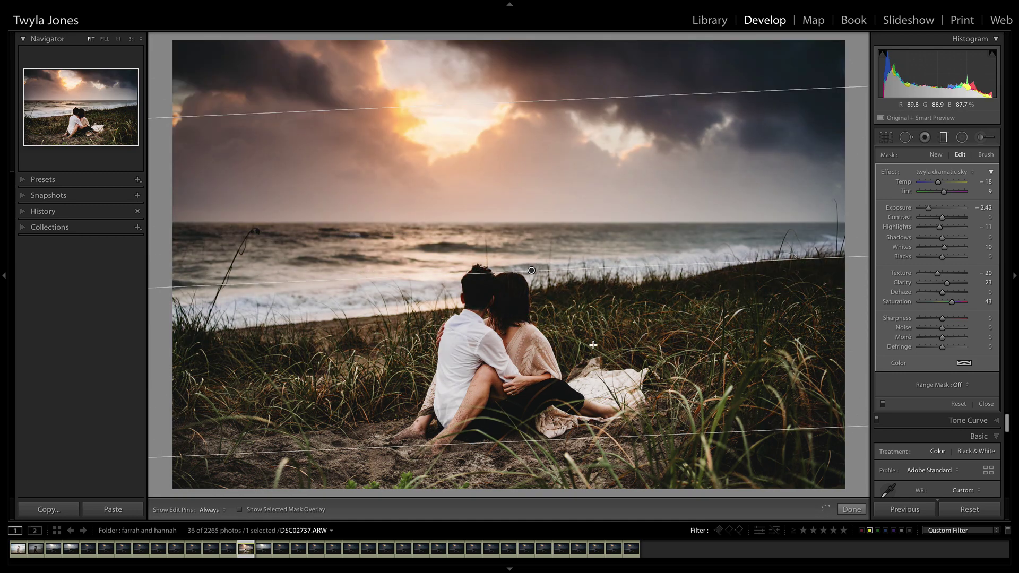
pyautogui.moveTo(531, 270); pyautogui.dragTo(523, 222)
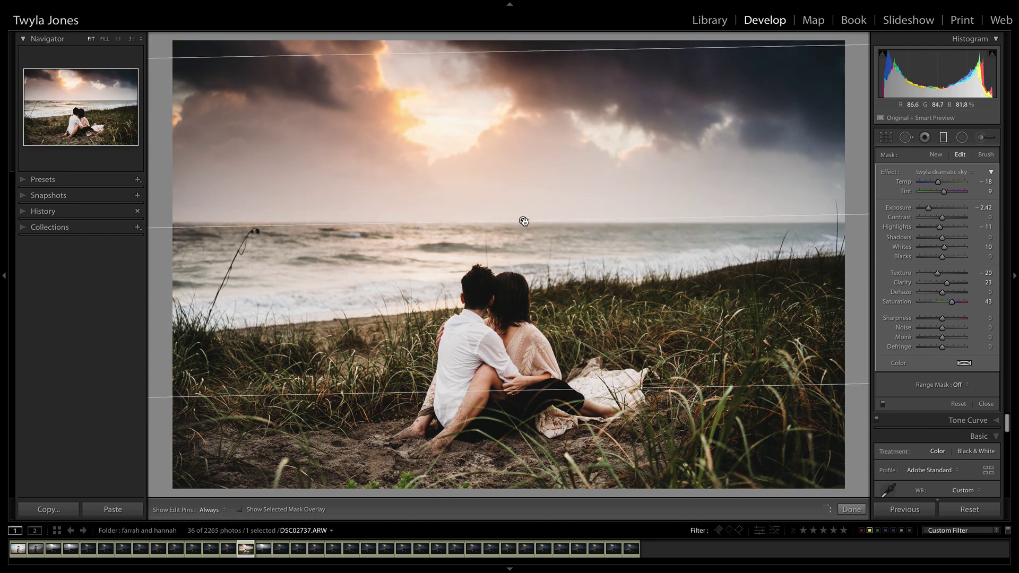
# Step: Show the graduated filter's mask as a green overlay with O
pyautogui.moveTo(523, 221)
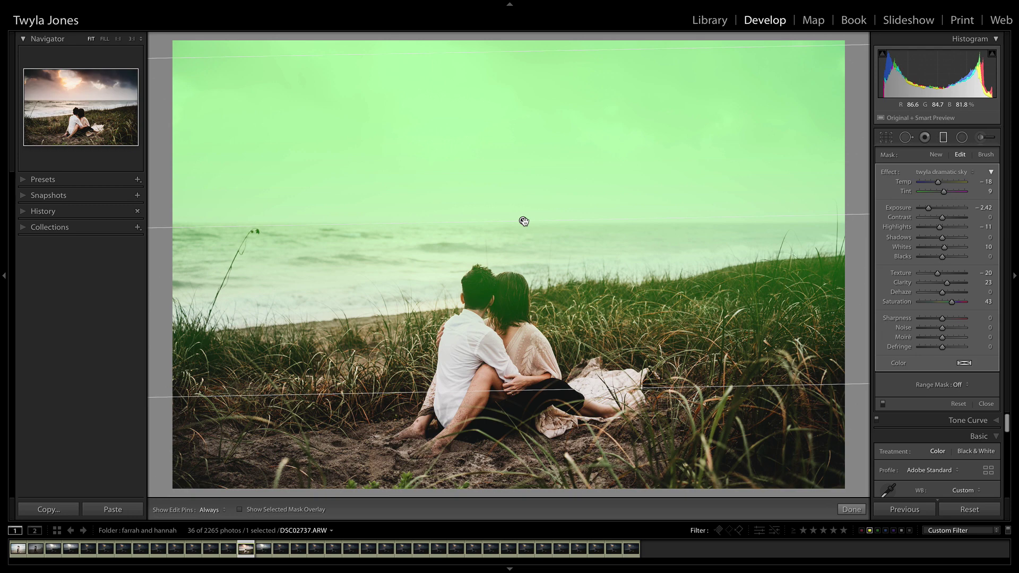
pyautogui.press('o')
# Step: Hide the overlay and add a Color range mask sampled across the sky, Amount 50
pyautogui.click(240, 510)
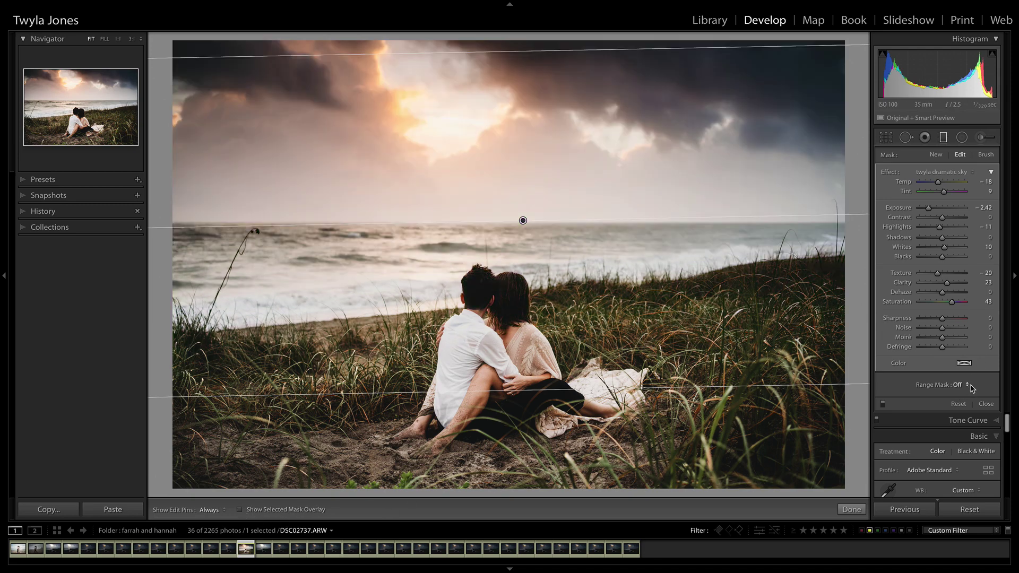
pyautogui.click(971, 386)
pyautogui.click(953, 389)
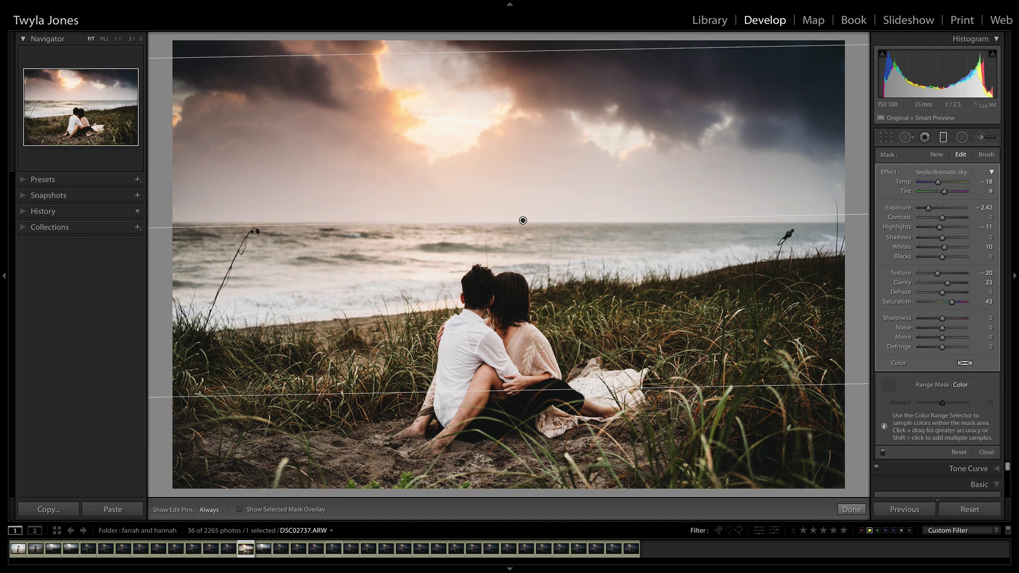
pyautogui.moveTo(794, 211); pyautogui.dragTo(396, 141)
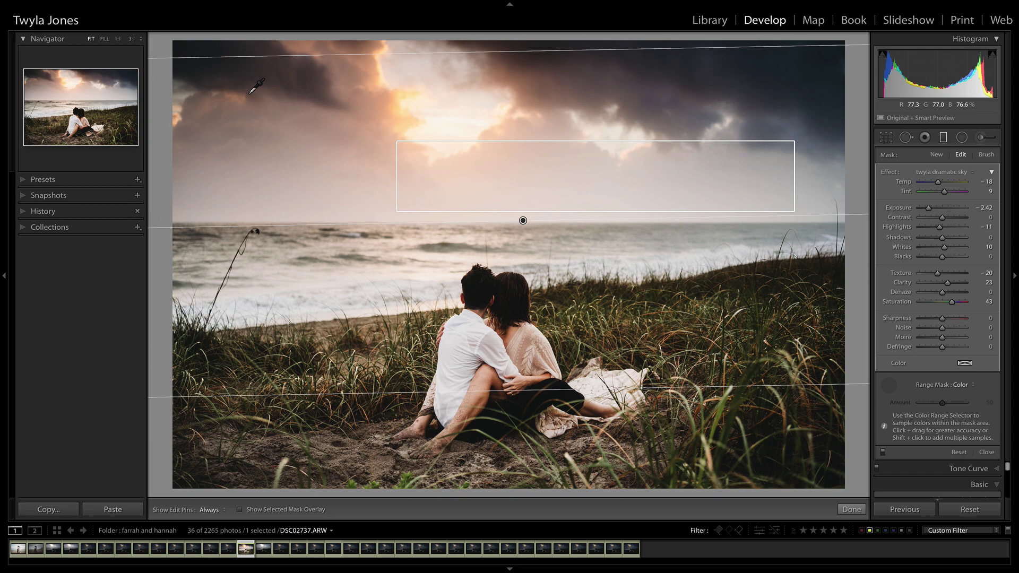
pyautogui.moveTo(250, 93); pyautogui.dragTo(90, 16)
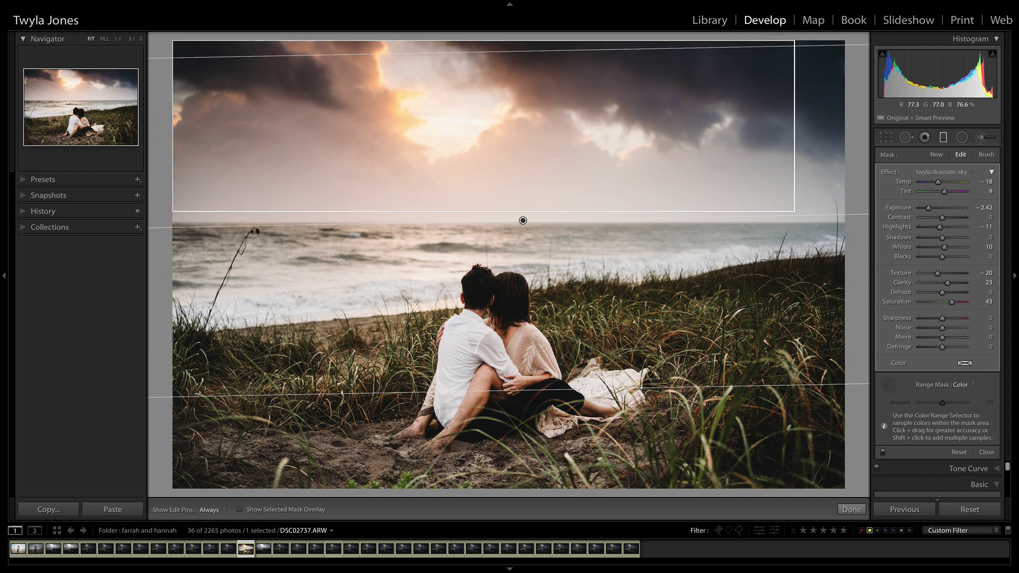
pyautogui.moveTo(91, 16); pyautogui.dragTo(85, 15)
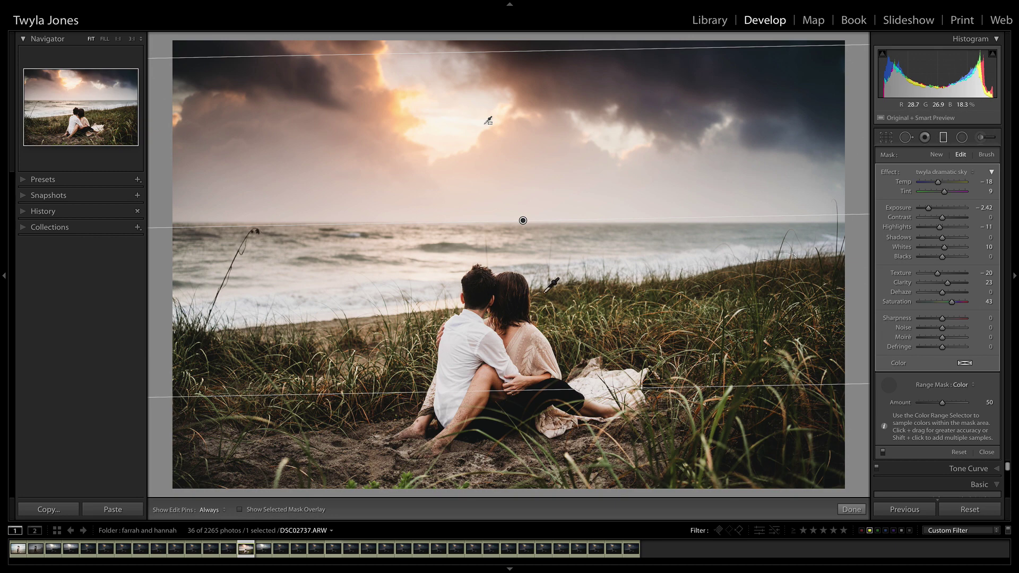
# Step: Show the sky mask overlay and set up an auto-masking Erase brush at size 12
pyautogui.press('o')
pyautogui.click(488, 121)
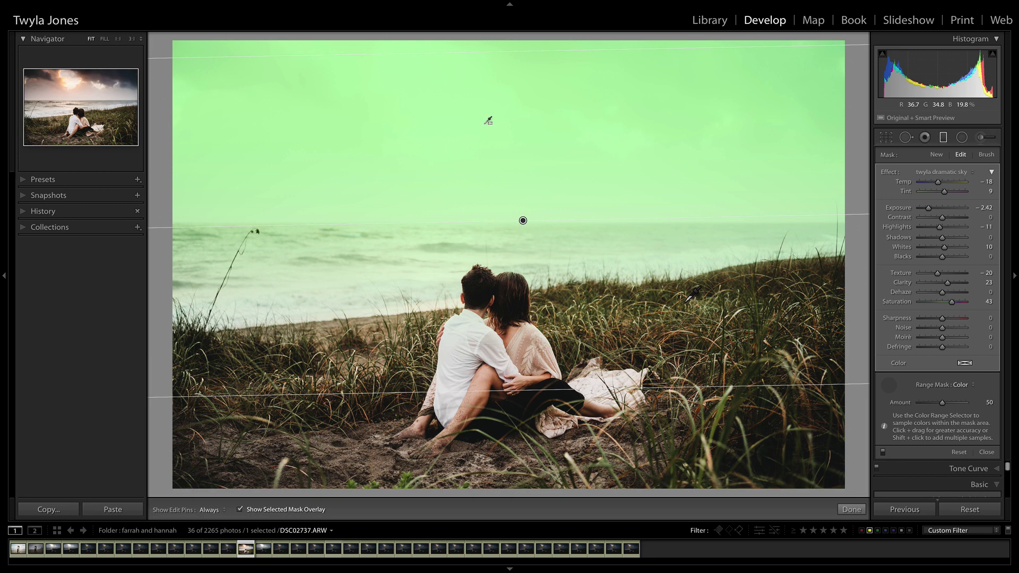
pyautogui.click(987, 155)
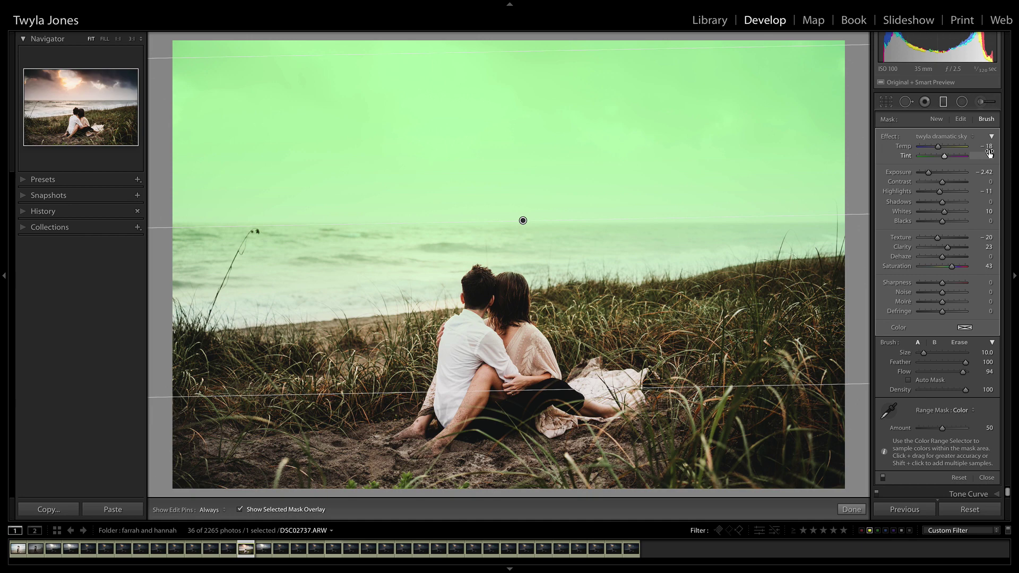
pyautogui.click(959, 343)
pyautogui.press(']')
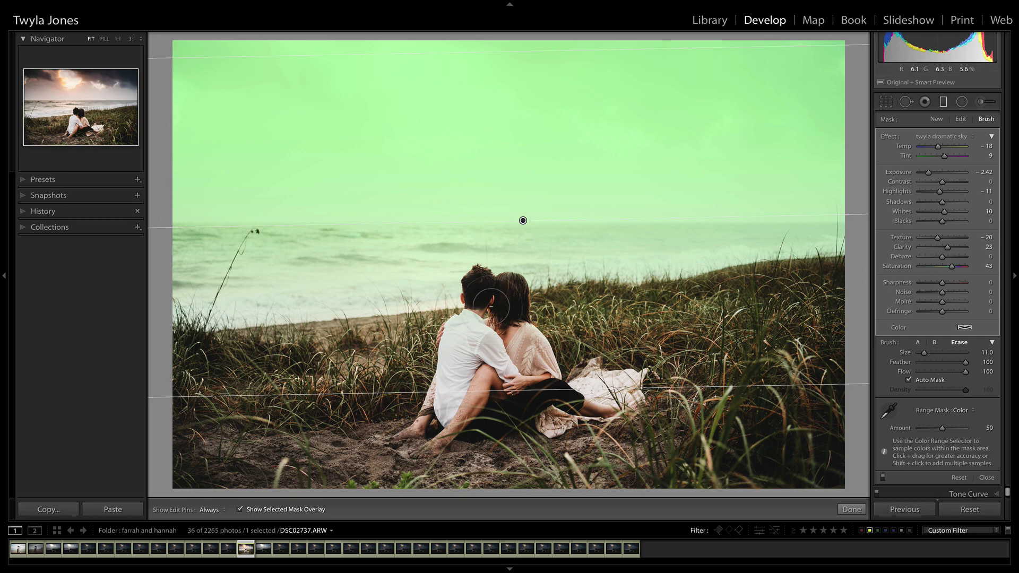
pyautogui.press('h')
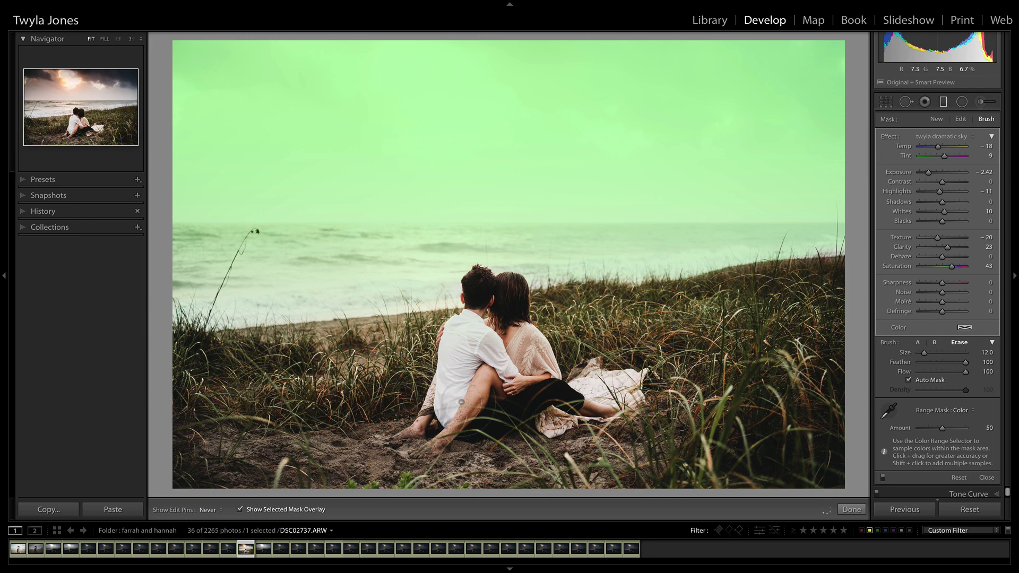
pyautogui.press('h')
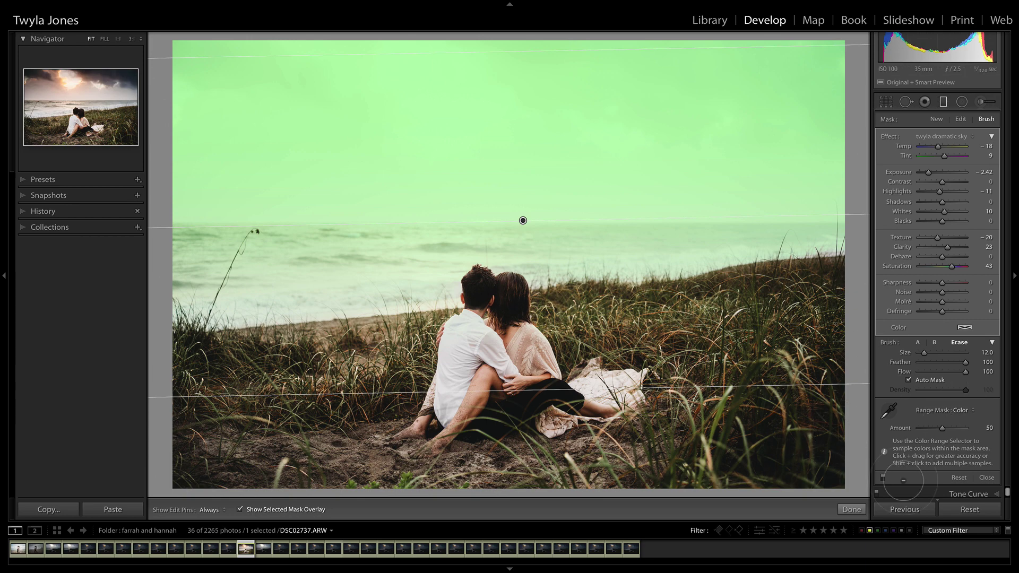
# Step: Close the sky adjustment and start a radial filter with the twyla sunlight 2 effect
pyautogui.click(988, 478)
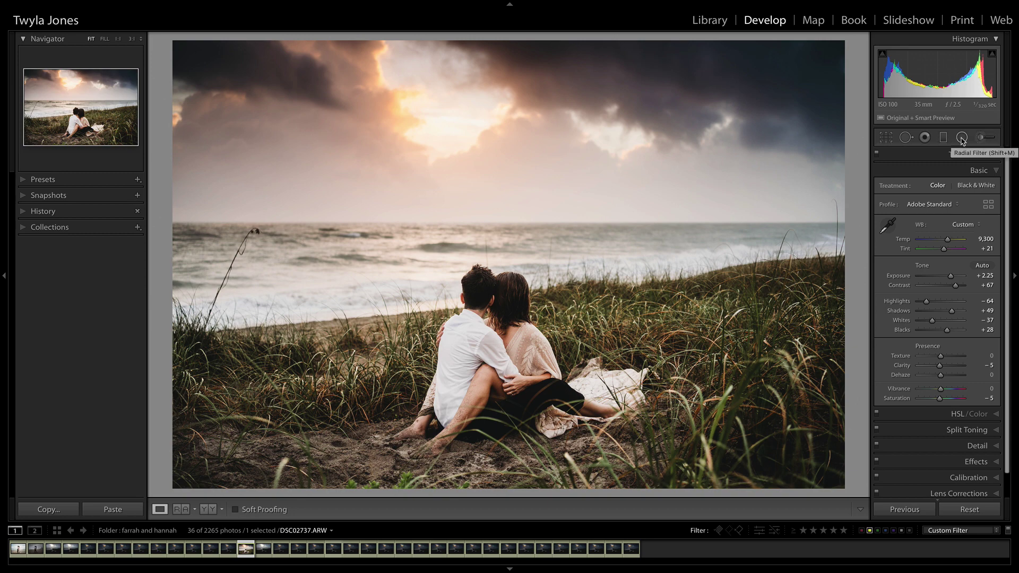
pyautogui.click(961, 138)
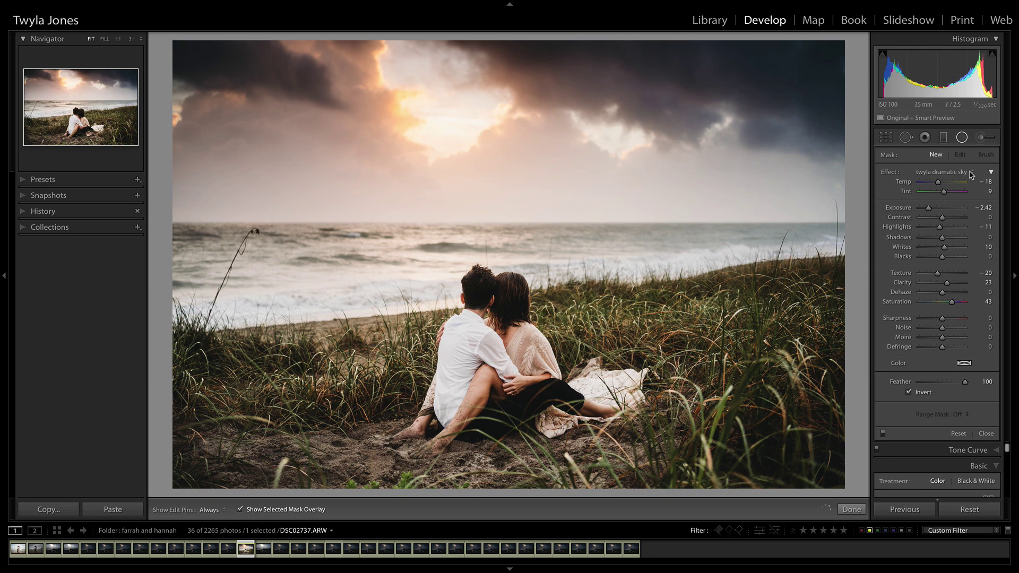
pyautogui.click(969, 173)
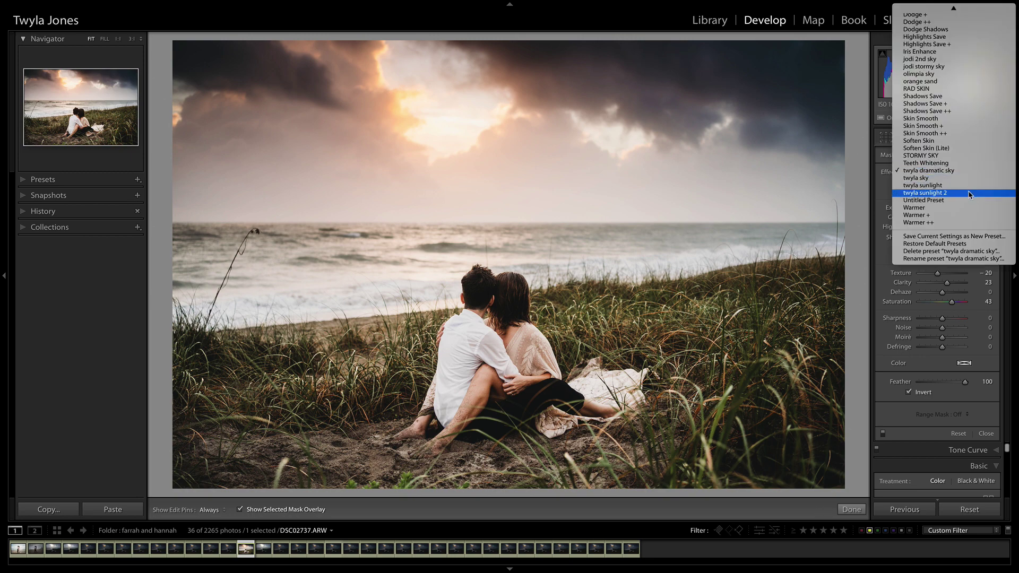
pyautogui.click(969, 193)
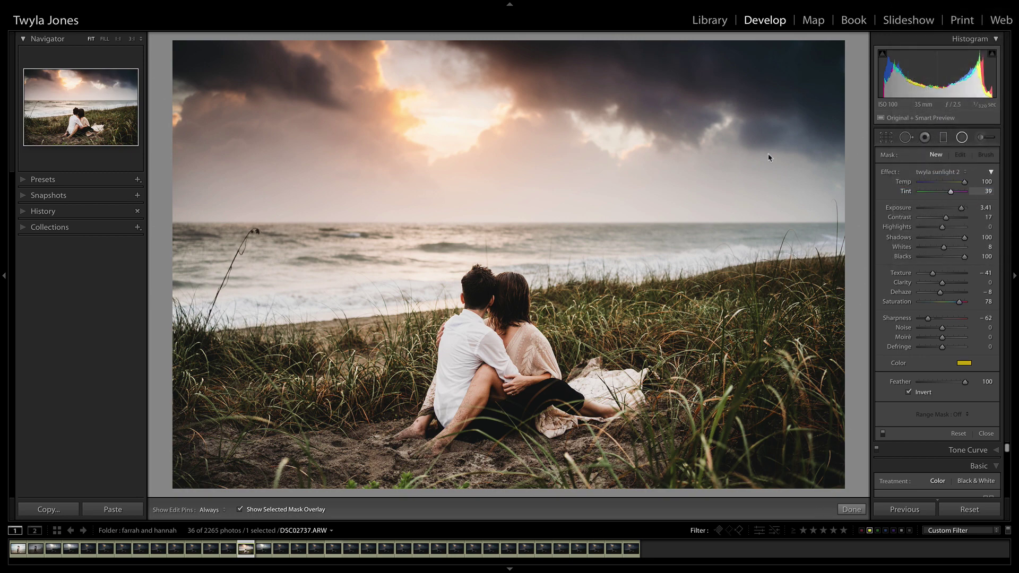
# Step: Draw a radial glow around the sun, widen and stretch it taller, then hide the overlay
pyautogui.moveTo(439, 124); pyautogui.dragTo(517, 193)
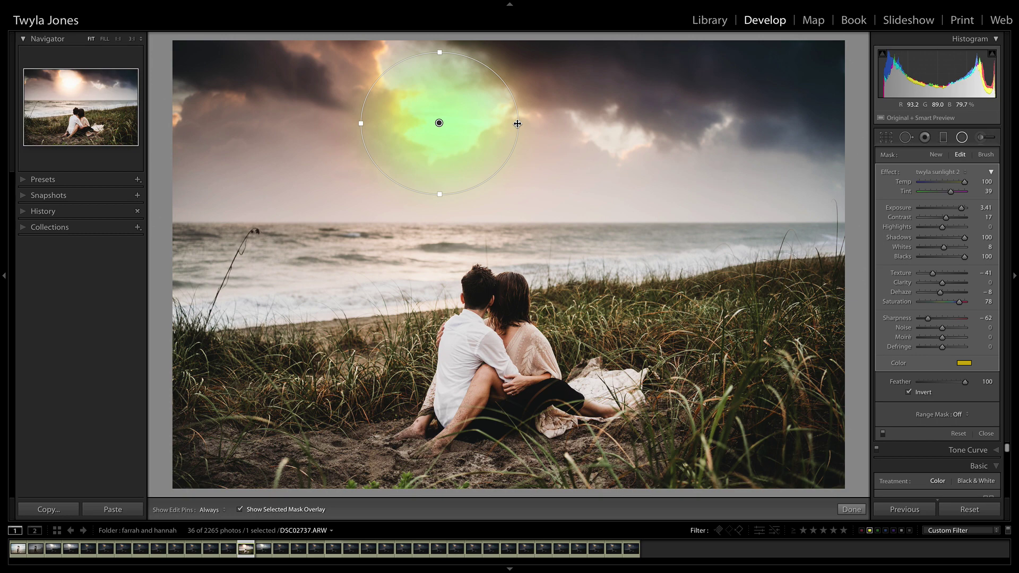
pyautogui.moveTo(518, 123); pyautogui.dragTo(553, 124)
pyautogui.moveTo(439, 193); pyautogui.dragTo(443, 216)
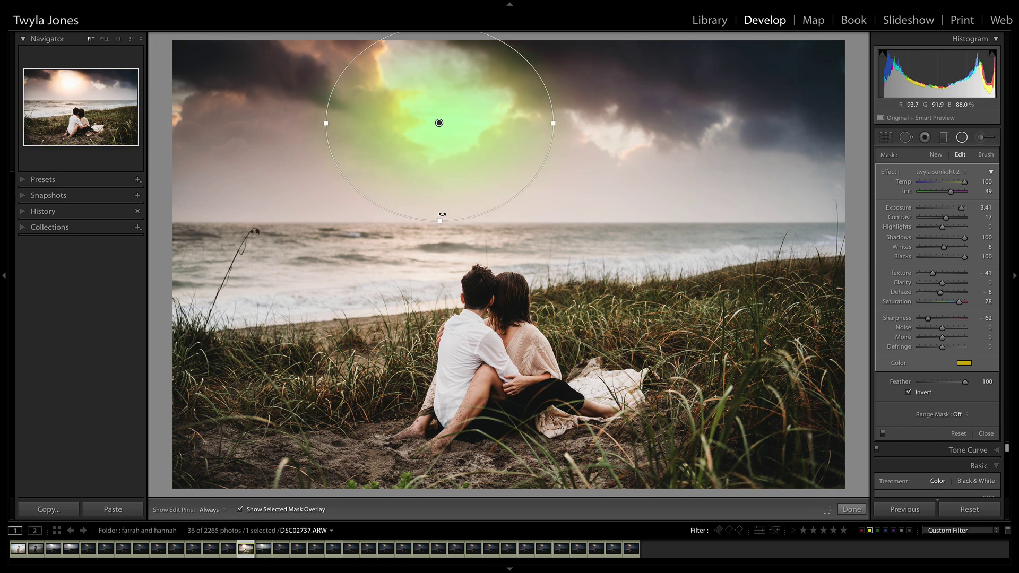
pyautogui.press('o')
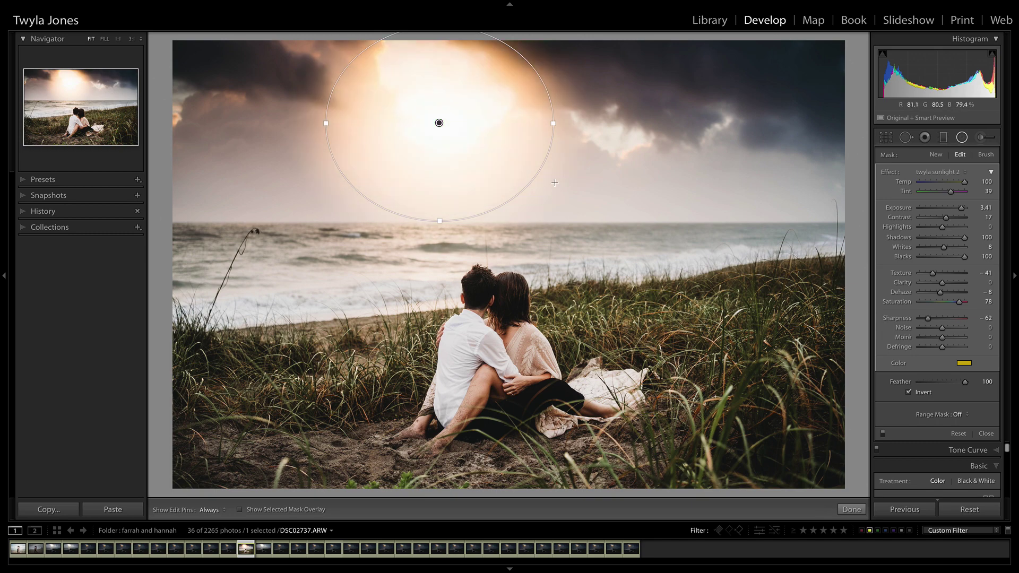
pyautogui.click(988, 433)
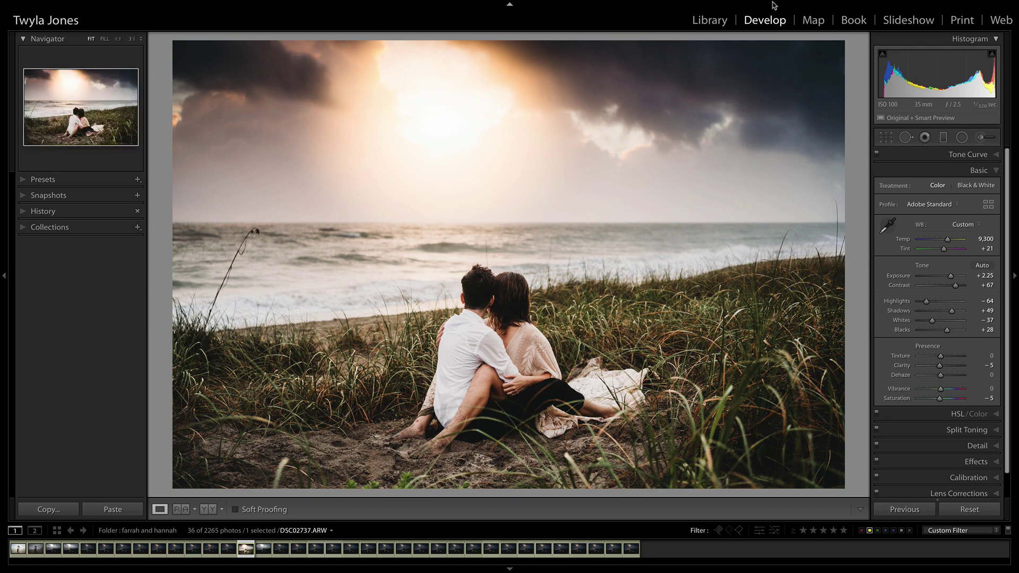
# Step: In the Library, browse the burst and return to the edited DSC02737 photo
pyautogui.click(710, 22)
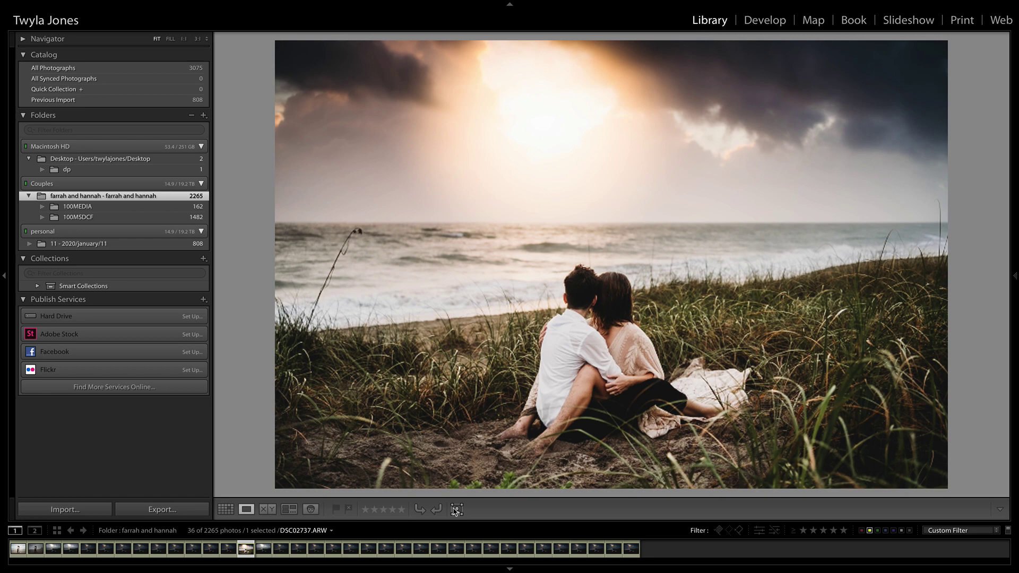
pyautogui.press('Right')
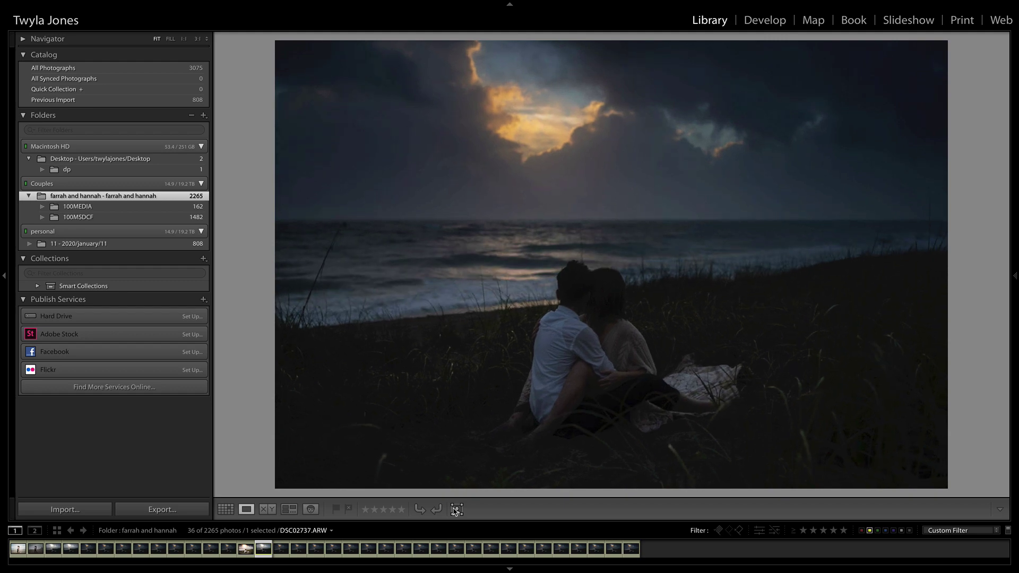
pyautogui.press('Right')
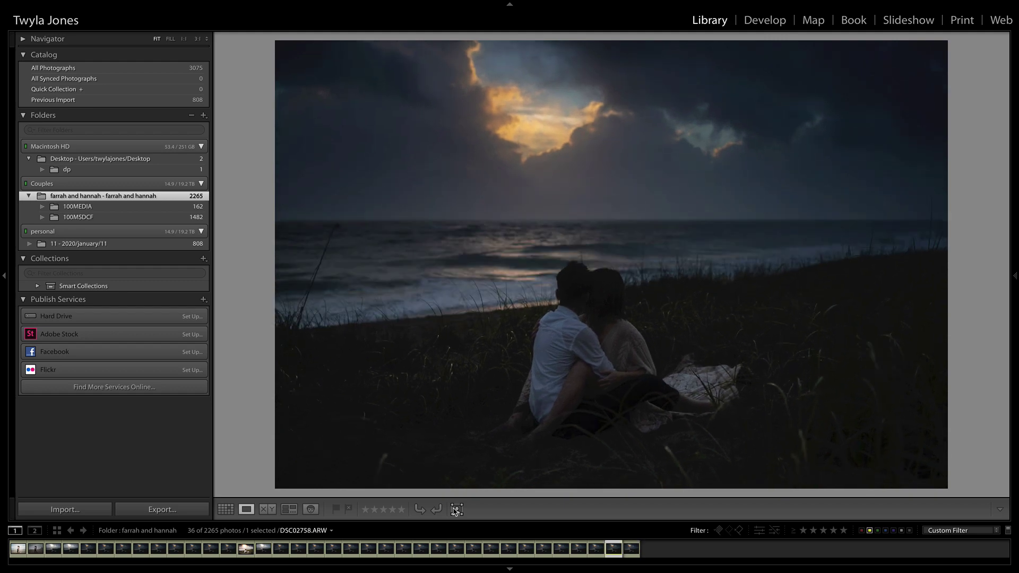
pyautogui.click(247, 548)
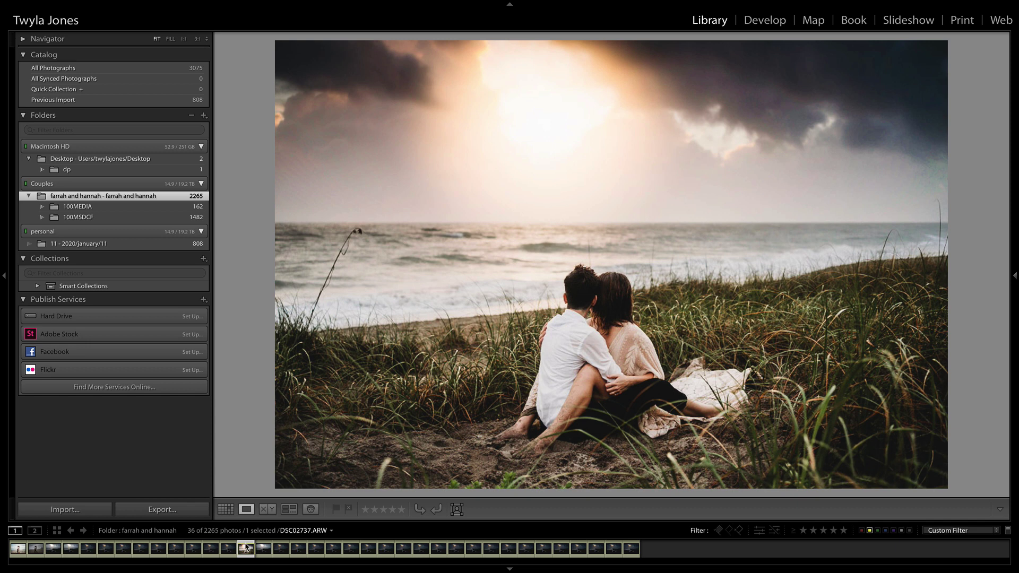
# Step: Select all burst frames, then deselect the first few to leave 32 selected
pyautogui.press('super+a')
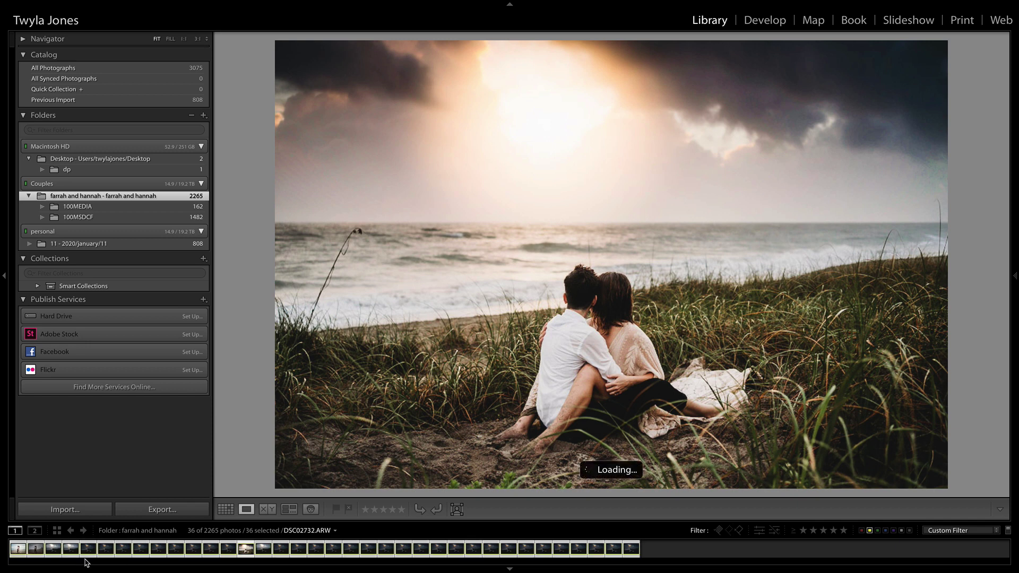
pyautogui.keyDown('super'); pyautogui.click(19, 547); pyautogui.keyUp('super')
pyautogui.keyDown('super'); pyautogui.click(36, 548); pyautogui.keyUp('super')
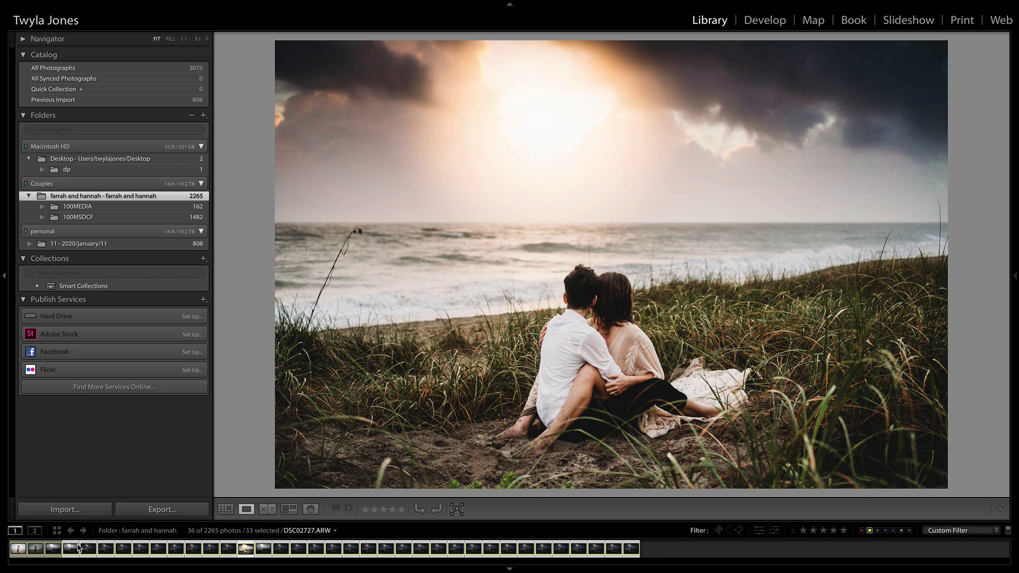
pyautogui.keyDown('super'); pyautogui.click(76, 548); pyautogui.keyUp('super')
# Step: Sync the edit, including local adjustments, to all 32 selected frames
pyautogui.moveTo(1015, 258)
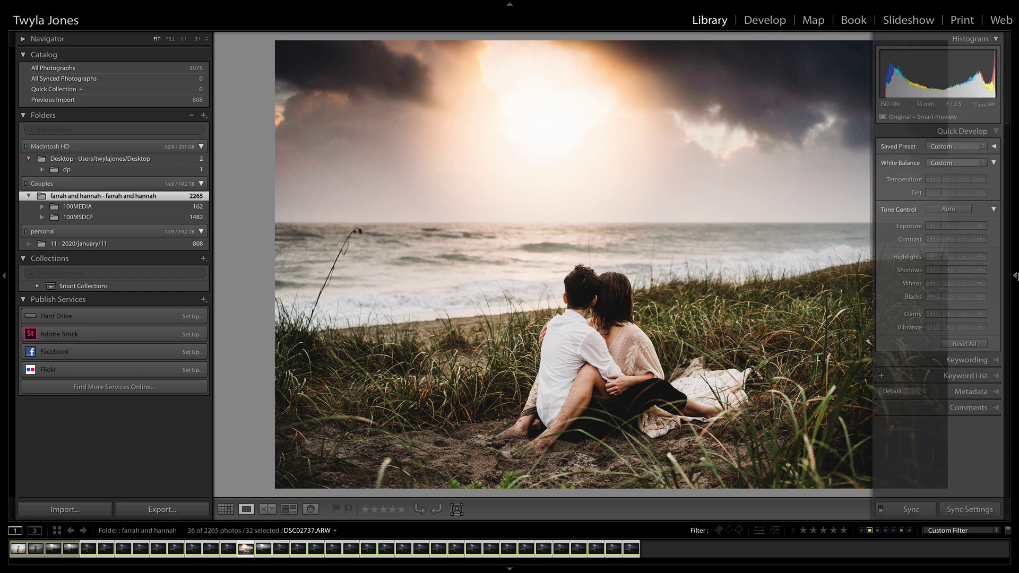
pyautogui.click(990, 511)
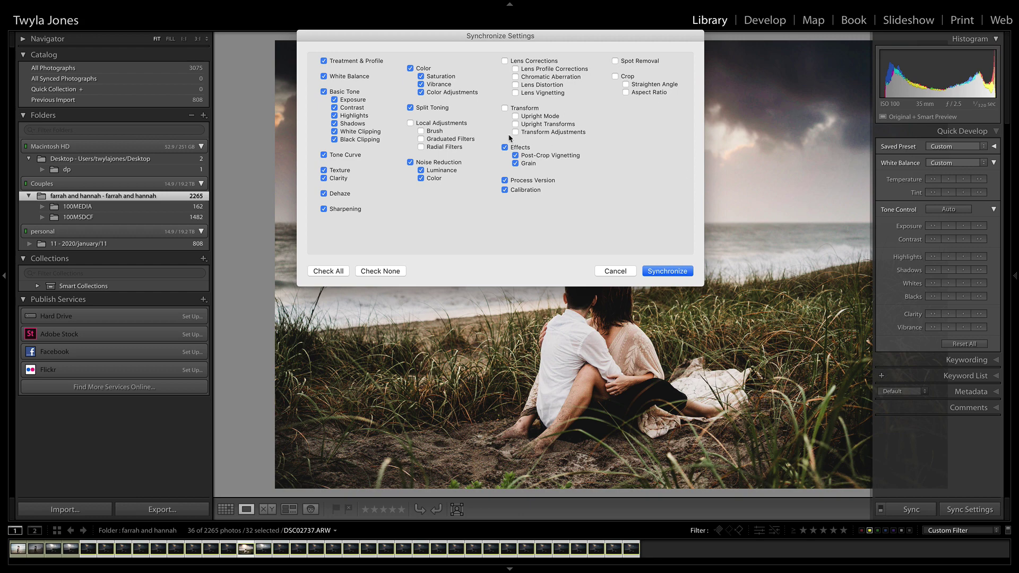
pyautogui.click(410, 123)
pyautogui.click(677, 272)
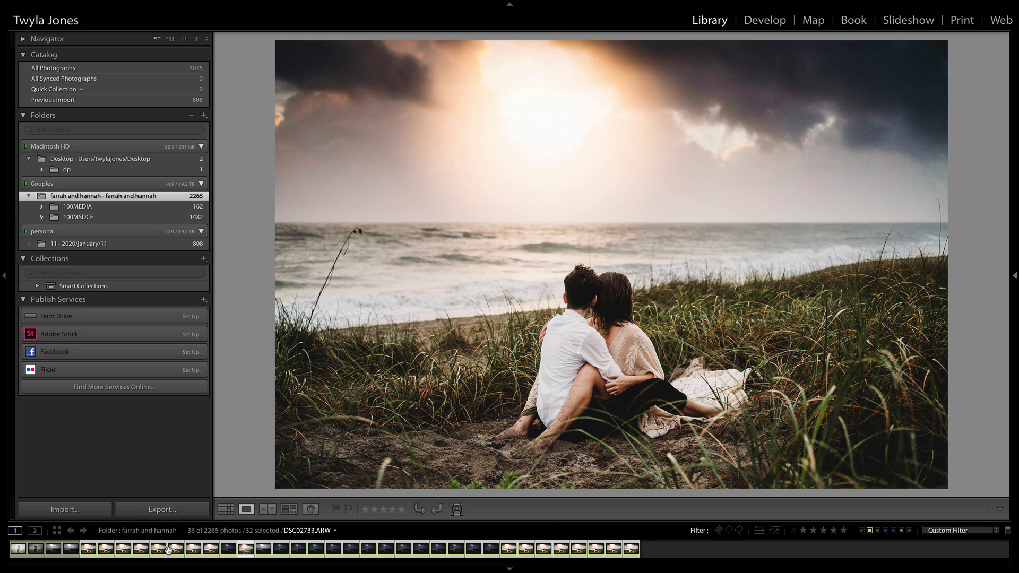
# Step: Select a single synced frame and step forward to DSC02735 to check the stormy, warm look
pyautogui.click(196, 547)
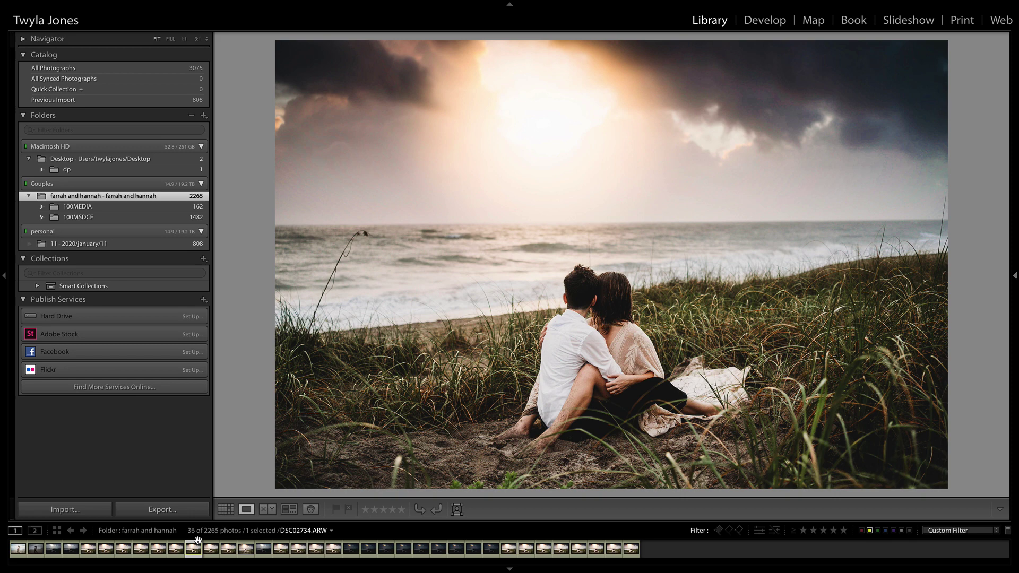
pyautogui.press('Right')
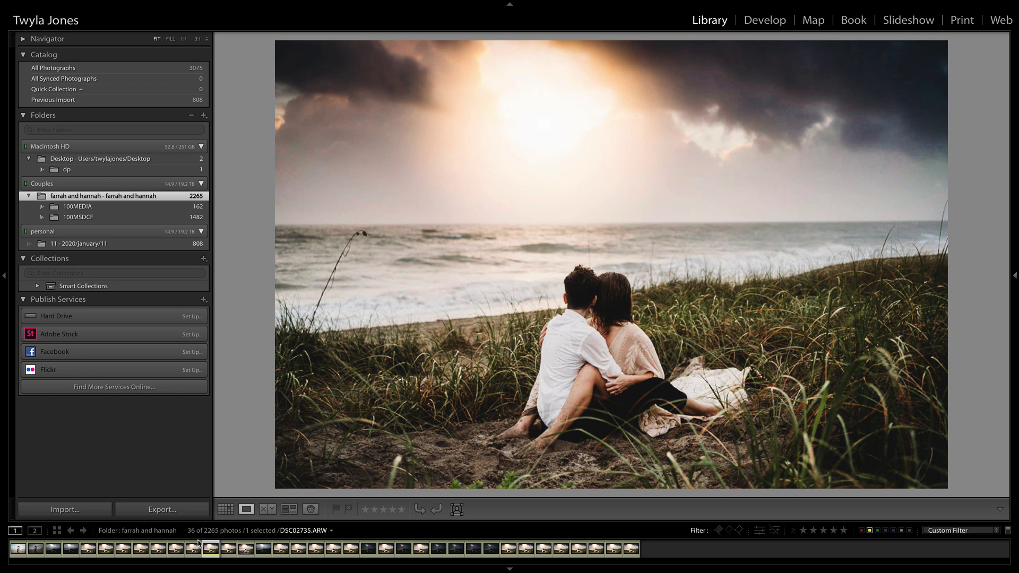